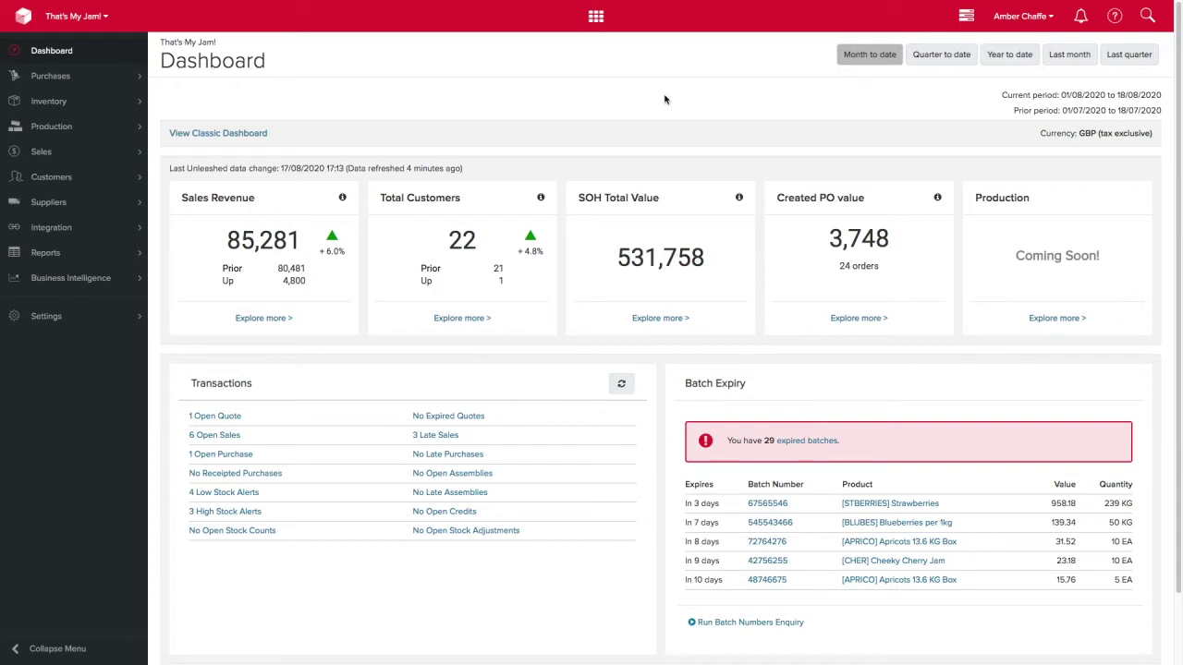
Go to the Warehouses list under Settings > System
{"action": "left_click", "coordinate": [56, 326]}
{"action": "left_click", "coordinate": [45, 390]}
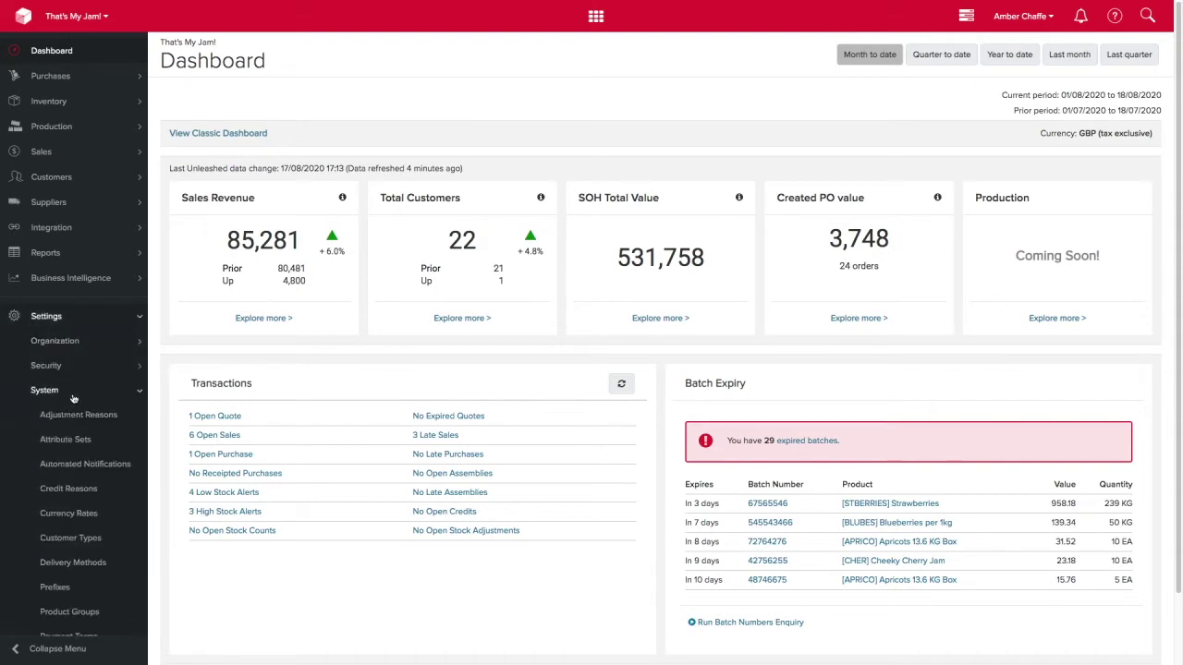
{"action": "scroll", "coordinate": [73, 397], "scroll_direction": "down", "scroll_amount": 3}
{"action": "left_click", "coordinate": [63, 593]}
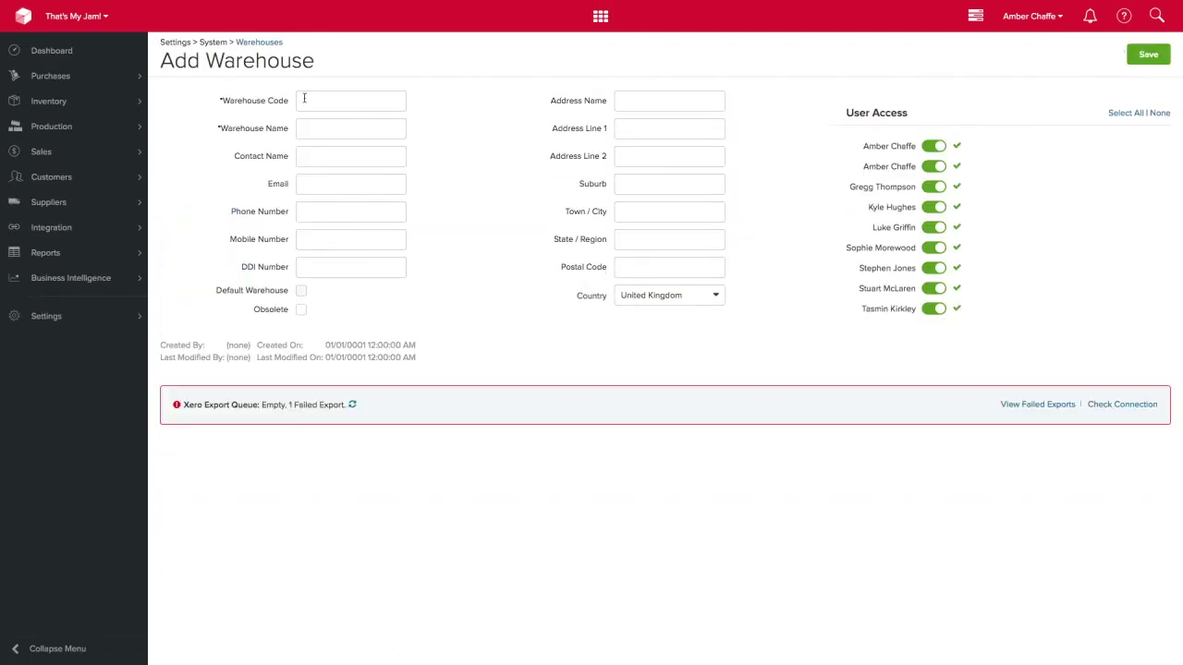
Add and save a warehouse with code CONS named Consignment
{"action": "left_click", "coordinate": [304, 100]}
{"action": "type", "text": "CONS"}
{"action": "key", "text": "Tab"}
{"action": "type", "text": "Consignment"}
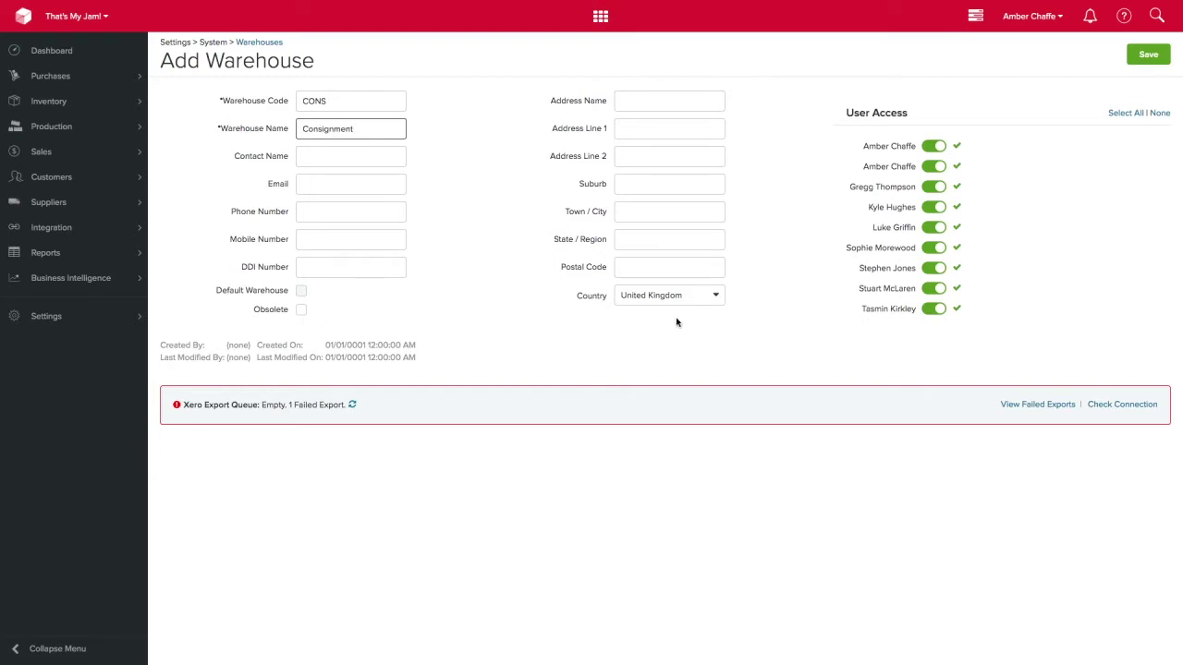
{"action": "left_click", "coordinate": [1139, 67]}
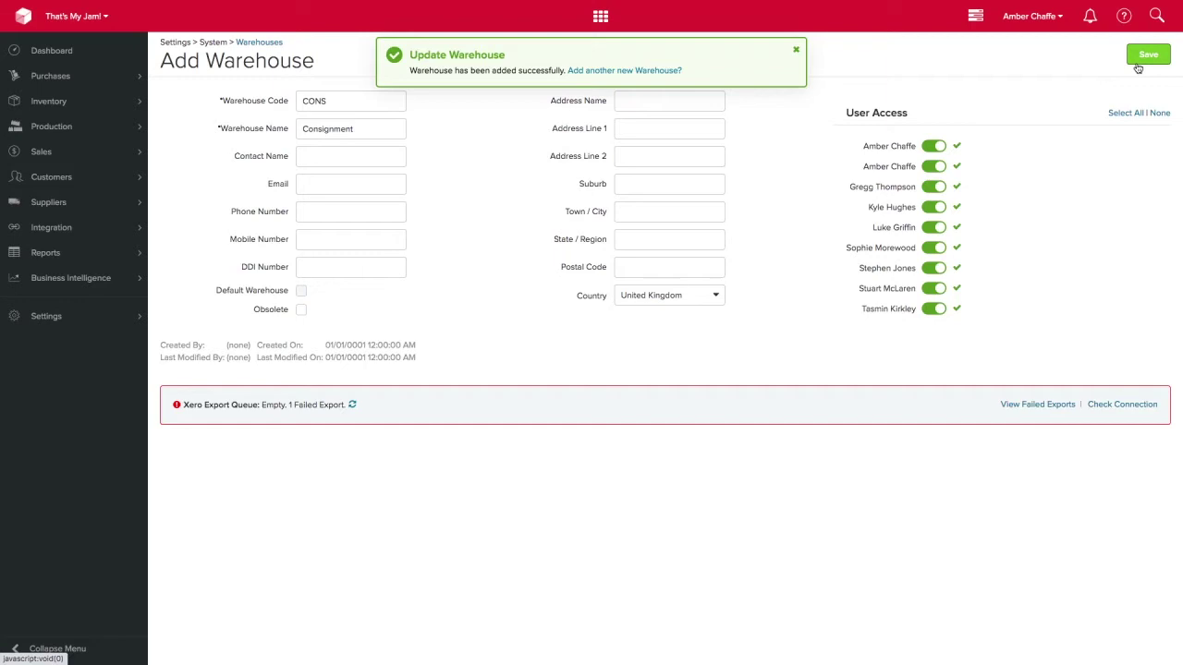
Start a new warehouse transfer from Bristol Warehouse to Consignment
{"action": "left_click", "coordinate": [106, 103]}
{"action": "left_click", "coordinate": [103, 128]}
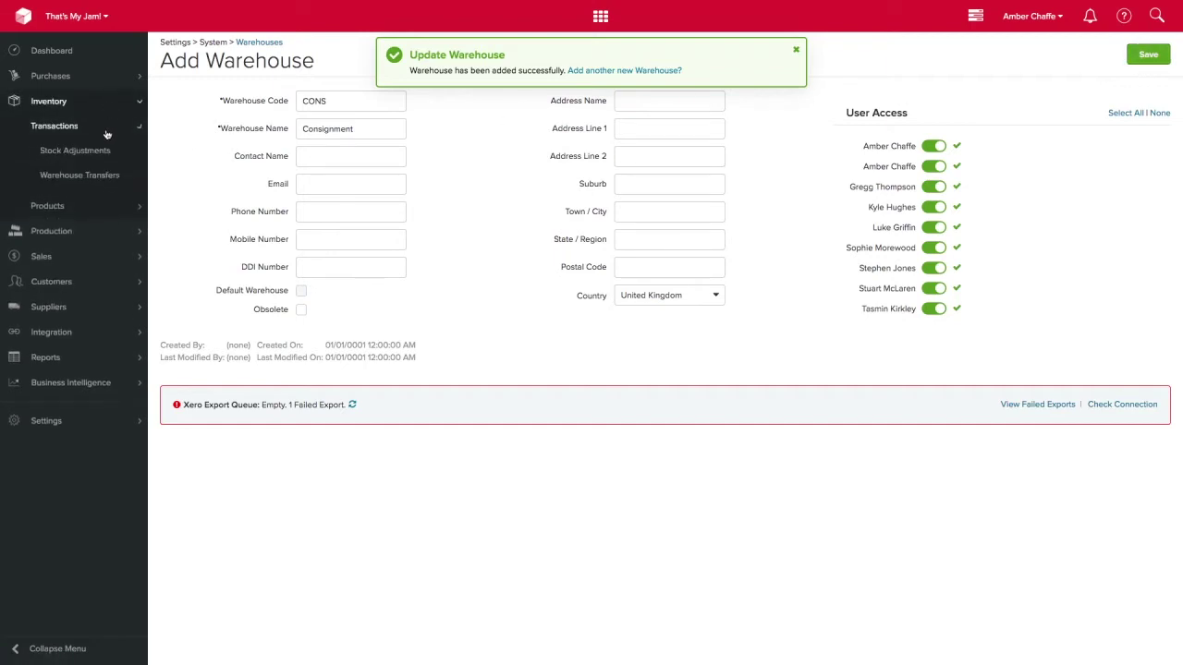
{"action": "left_click", "coordinate": [104, 185]}
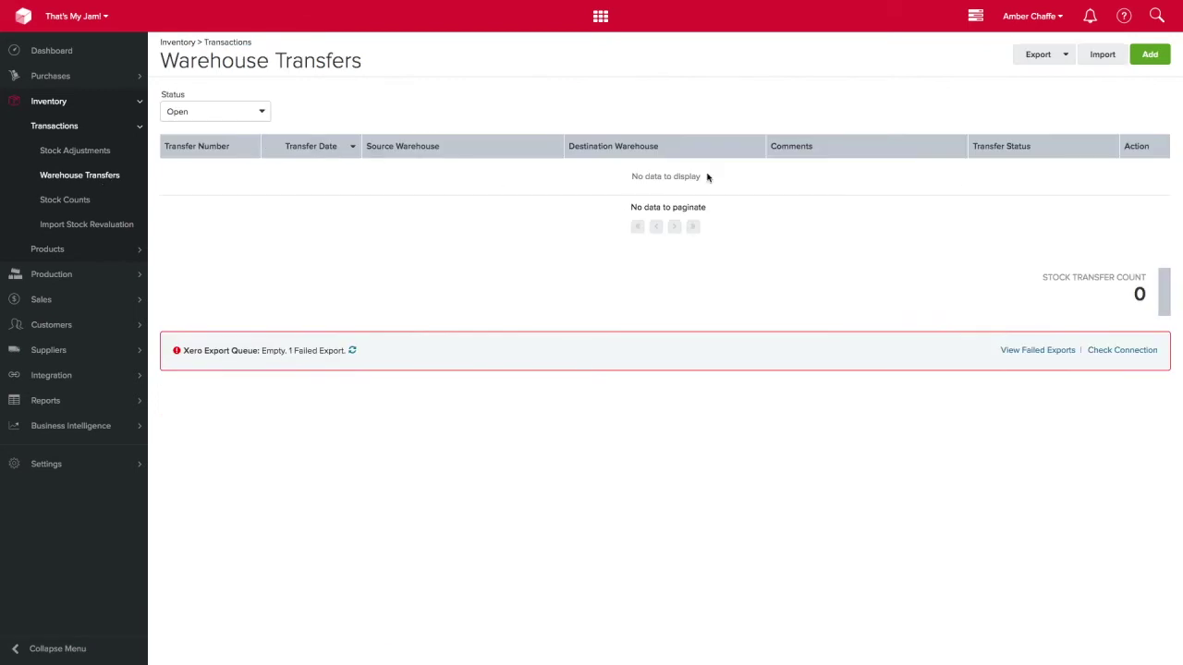
{"action": "left_click", "coordinate": [1150, 55]}
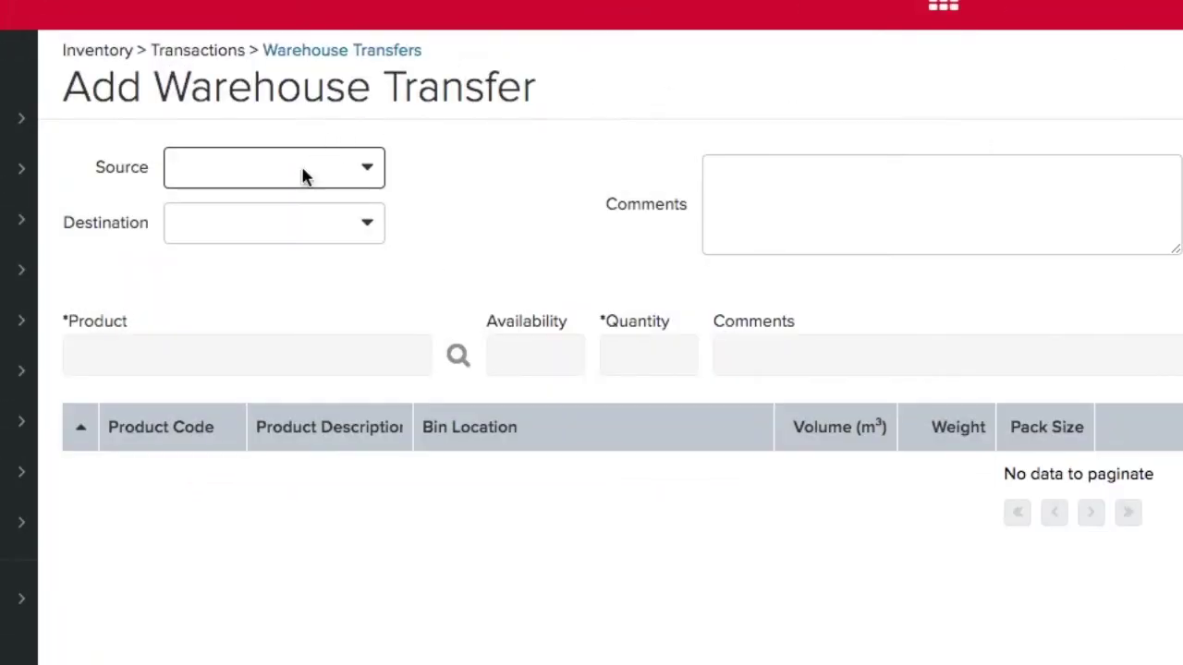
{"action": "left_click", "coordinate": [304, 176]}
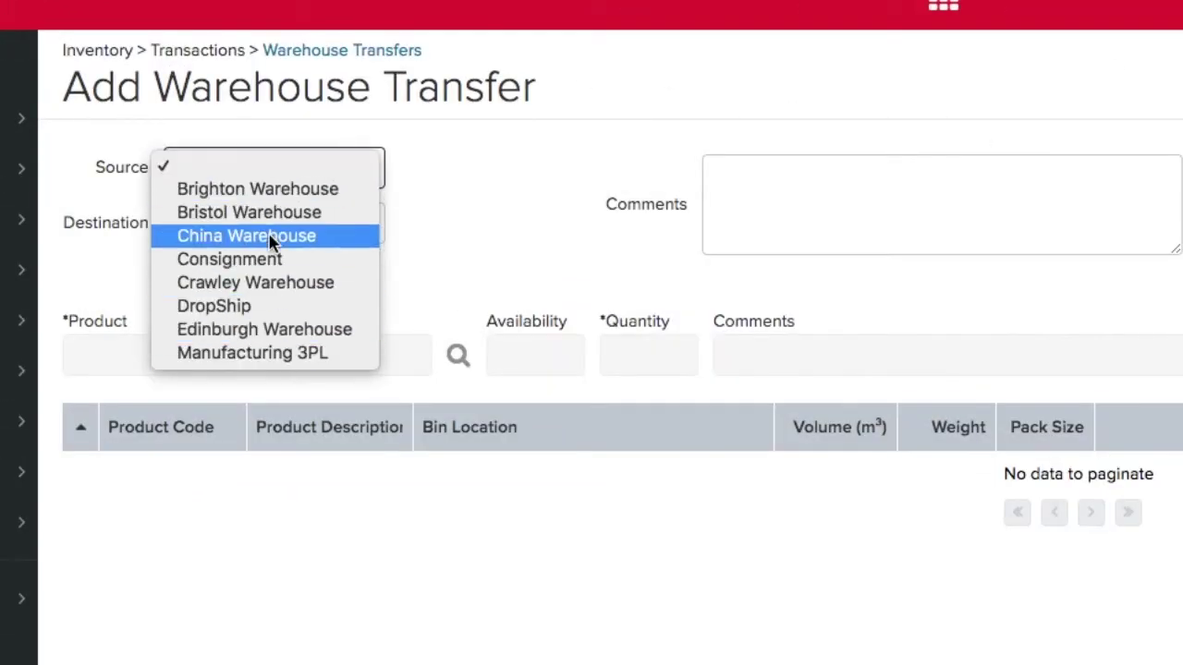
{"action": "key", "text": "Escape"}
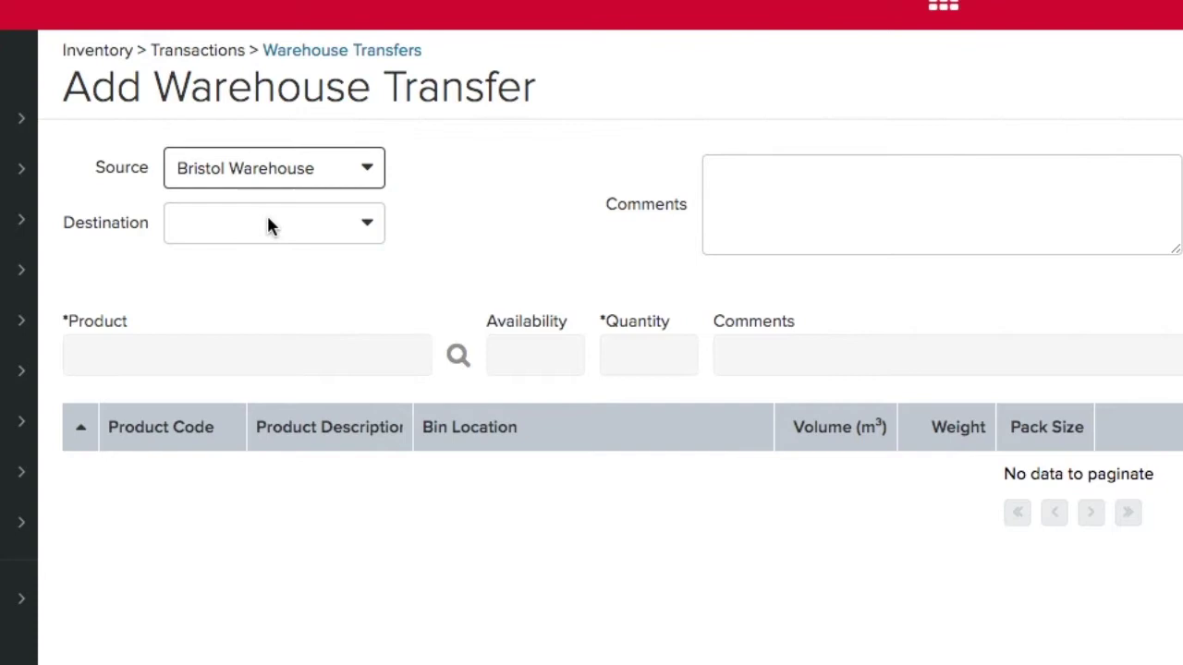
{"action": "left_click", "coordinate": [270, 226]}
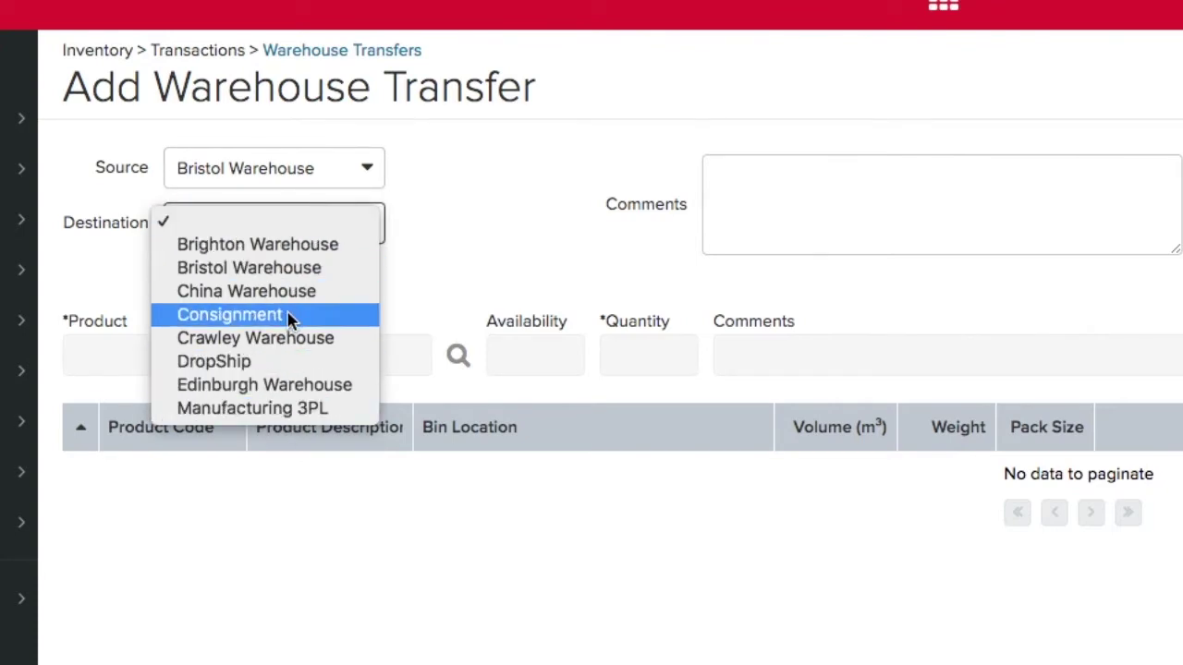
{"action": "left_click", "coordinate": [289, 317]}
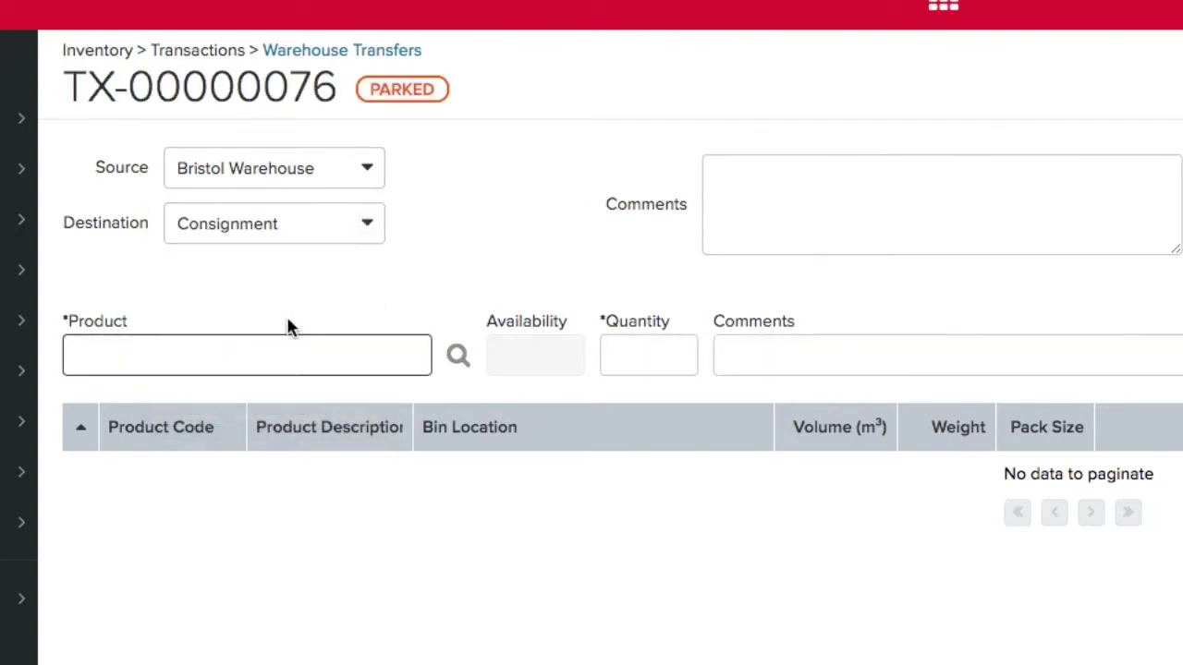
Choose Blissful Blueberry Jam as the product to transfer
{"action": "left_click", "coordinate": [284, 350]}
{"action": "type", "text": "bl"}
{"action": "left_click", "coordinate": [264, 523]}
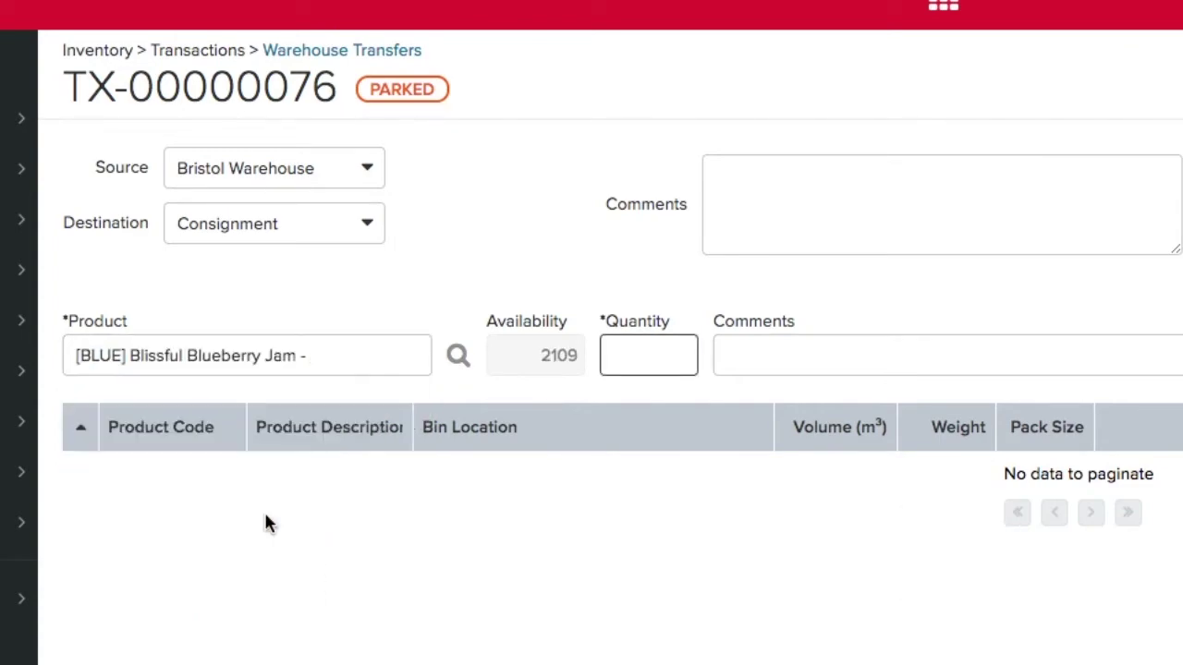
Add 20 jam jars on the oldest batch and complete transfer TX-00000076
{"action": "type", "text": "20"}
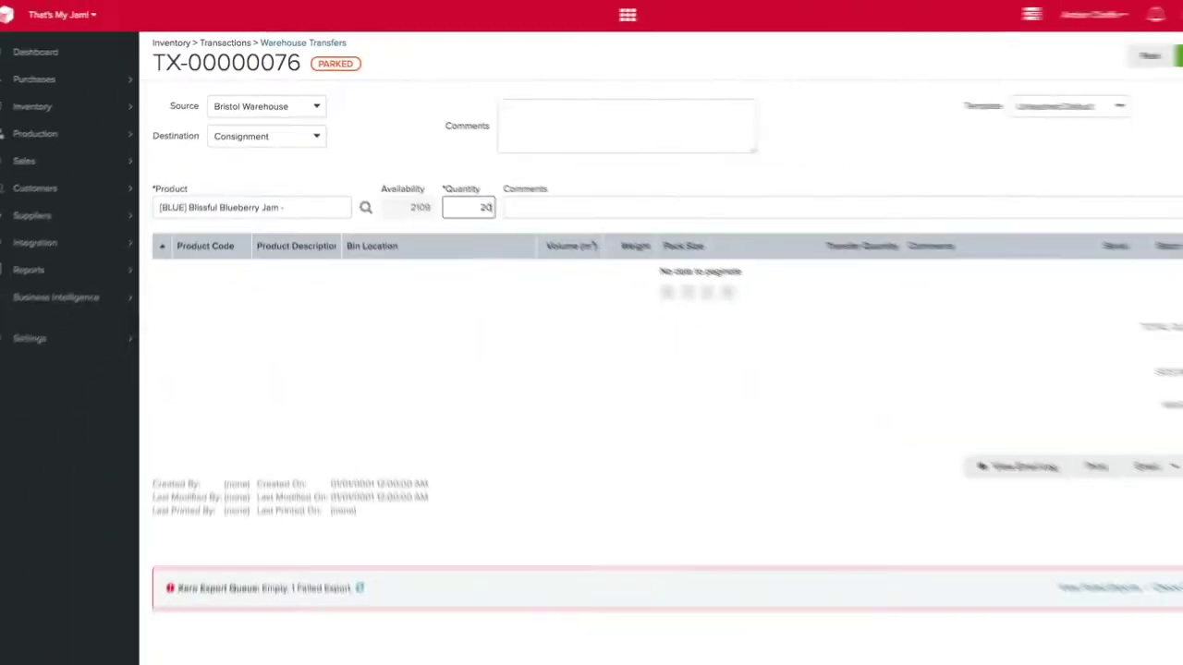
{"action": "left_click", "coordinate": [1142, 195]}
{"action": "left_click", "coordinate": [1110, 254]}
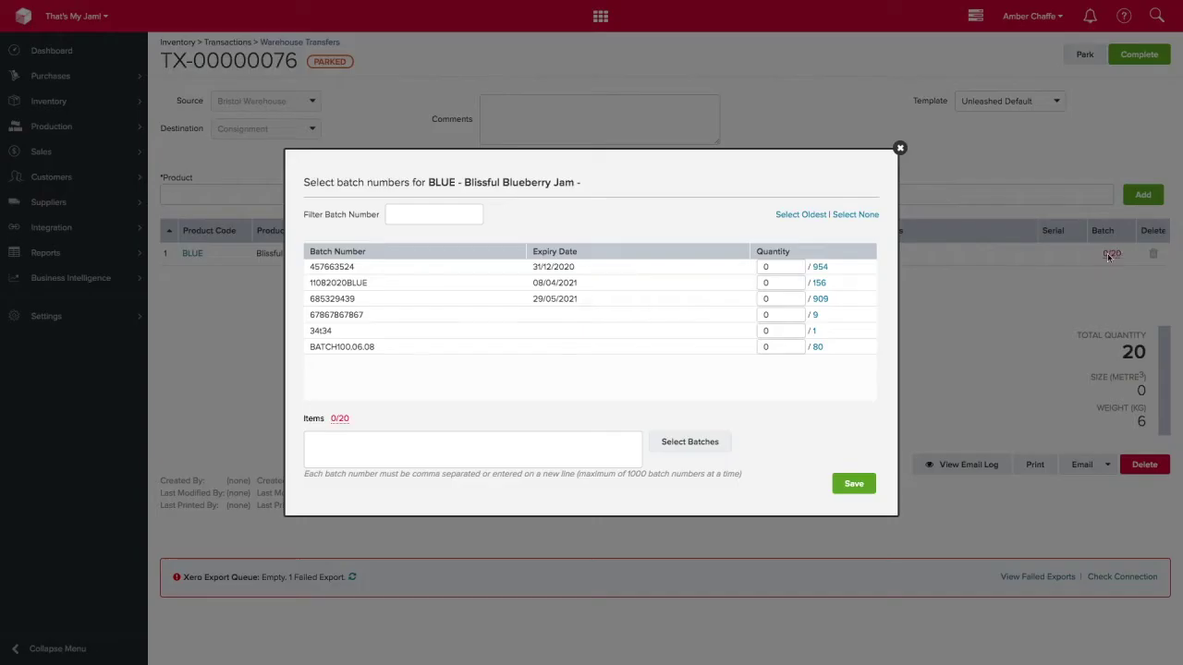
{"action": "left_click", "coordinate": [790, 216]}
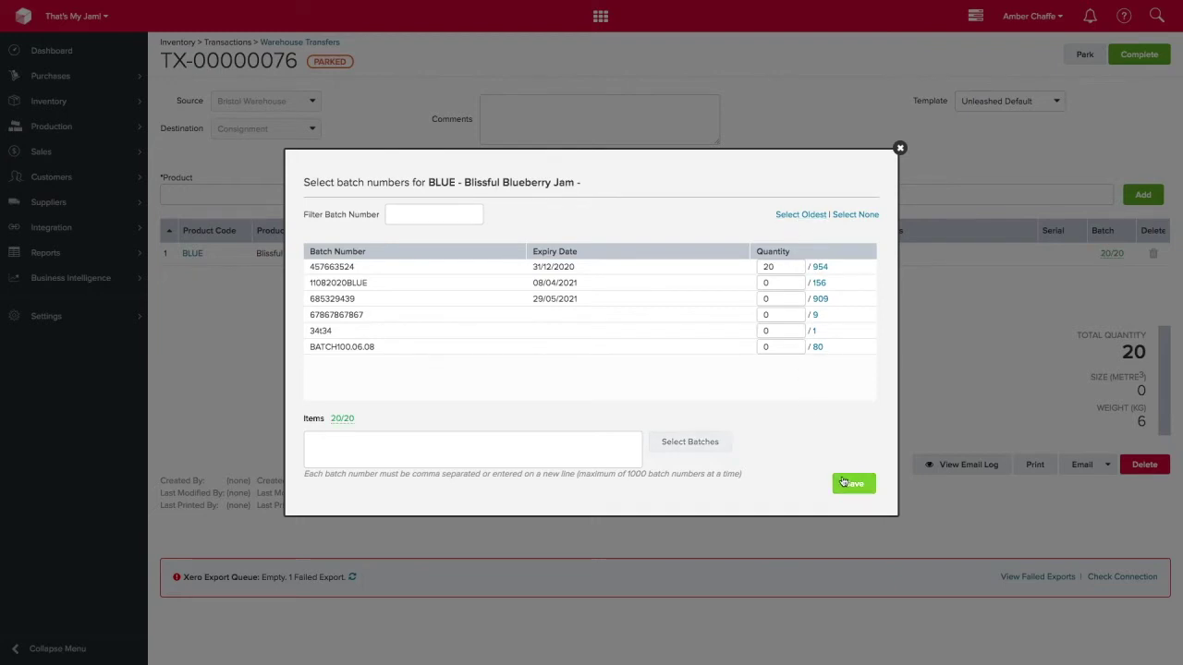
{"action": "left_click", "coordinate": [845, 483]}
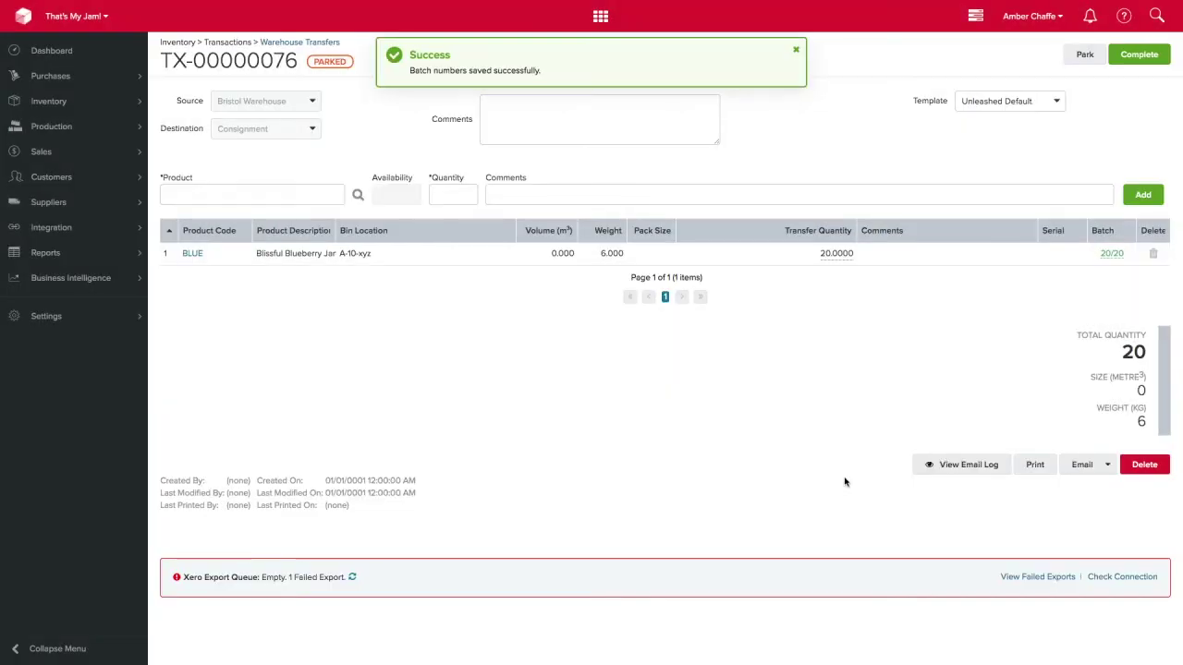
{"action": "left_click", "coordinate": [1129, 55]}
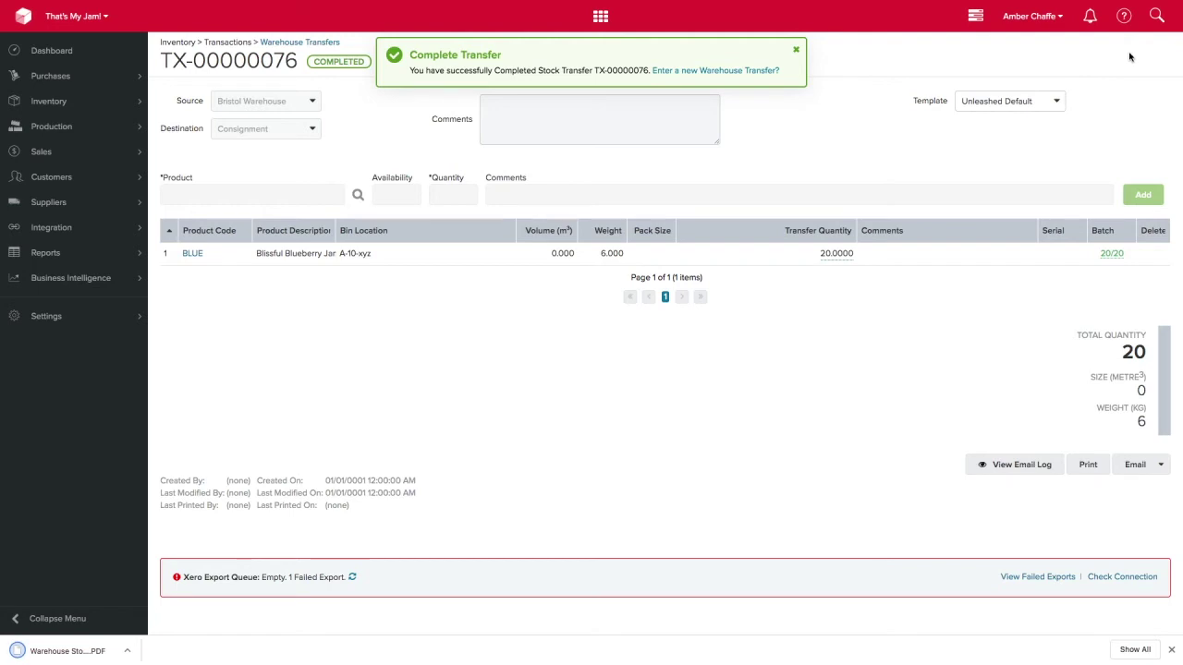
{"action": "left_click", "coordinate": [1172, 650]}
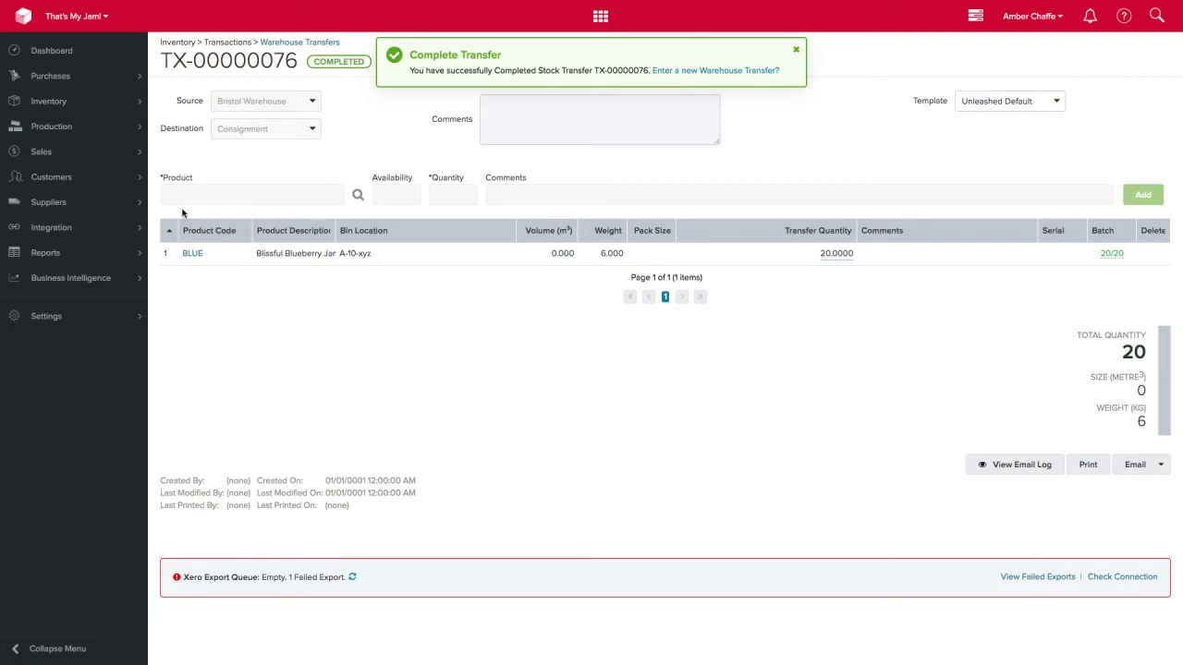
Create a new sales order for customer Stute Foods
{"action": "left_click", "coordinate": [120, 159]}
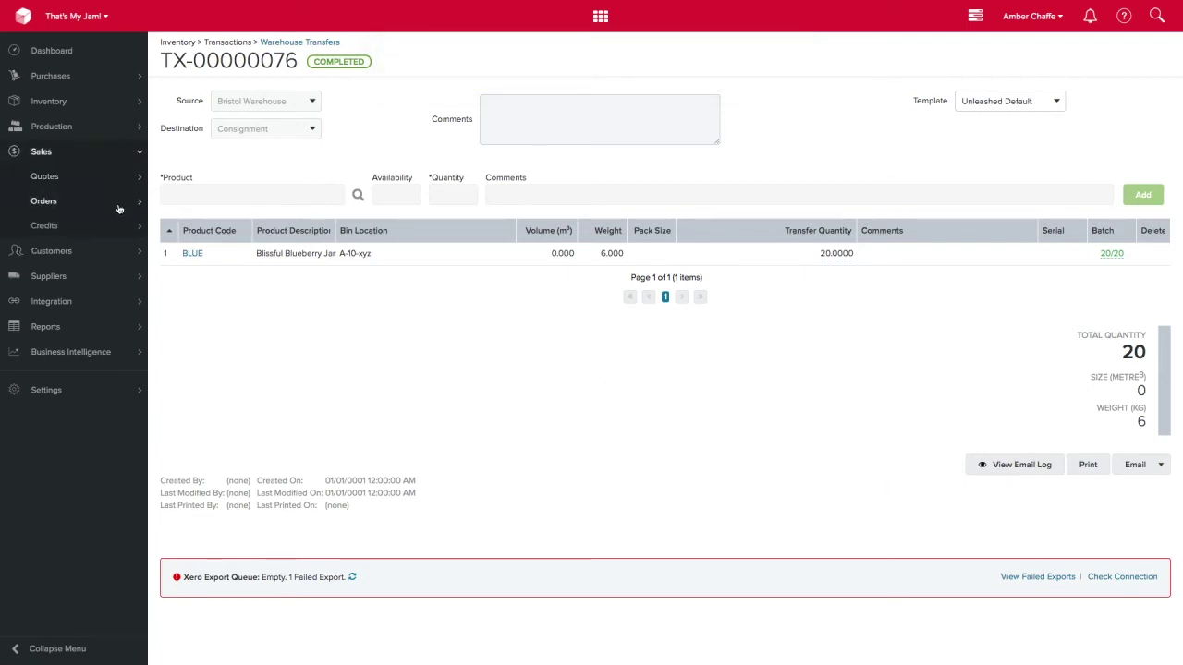
{"action": "left_click", "coordinate": [120, 202]}
{"action": "left_click", "coordinate": [112, 230]}
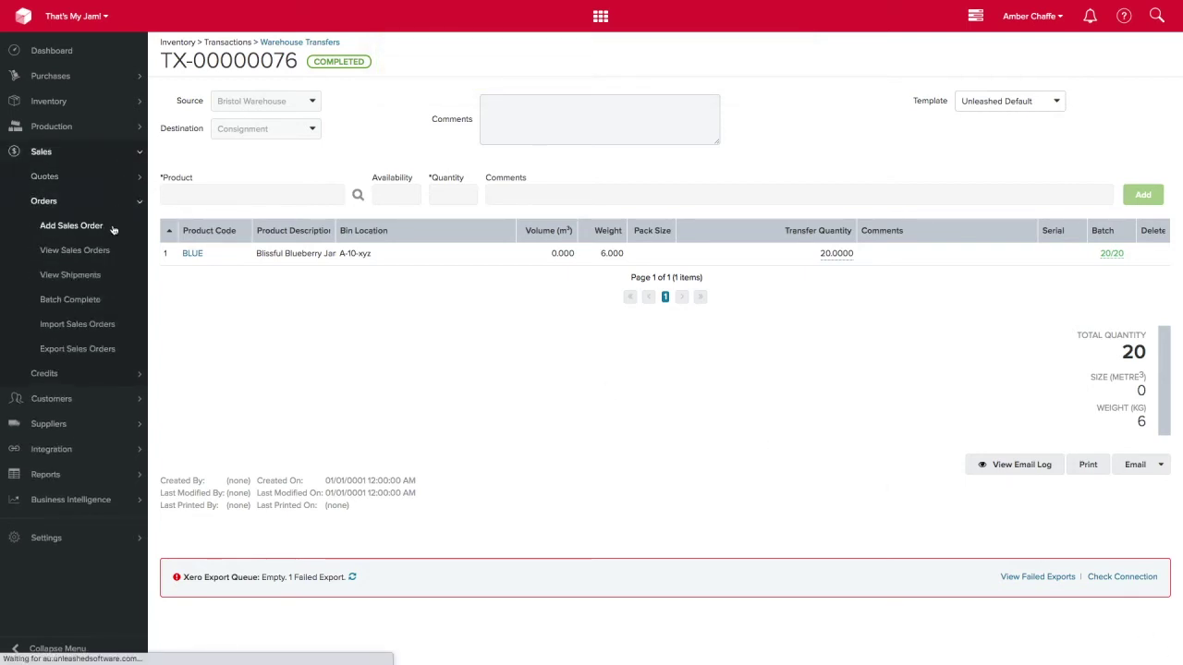
{"action": "type", "text": "st"}
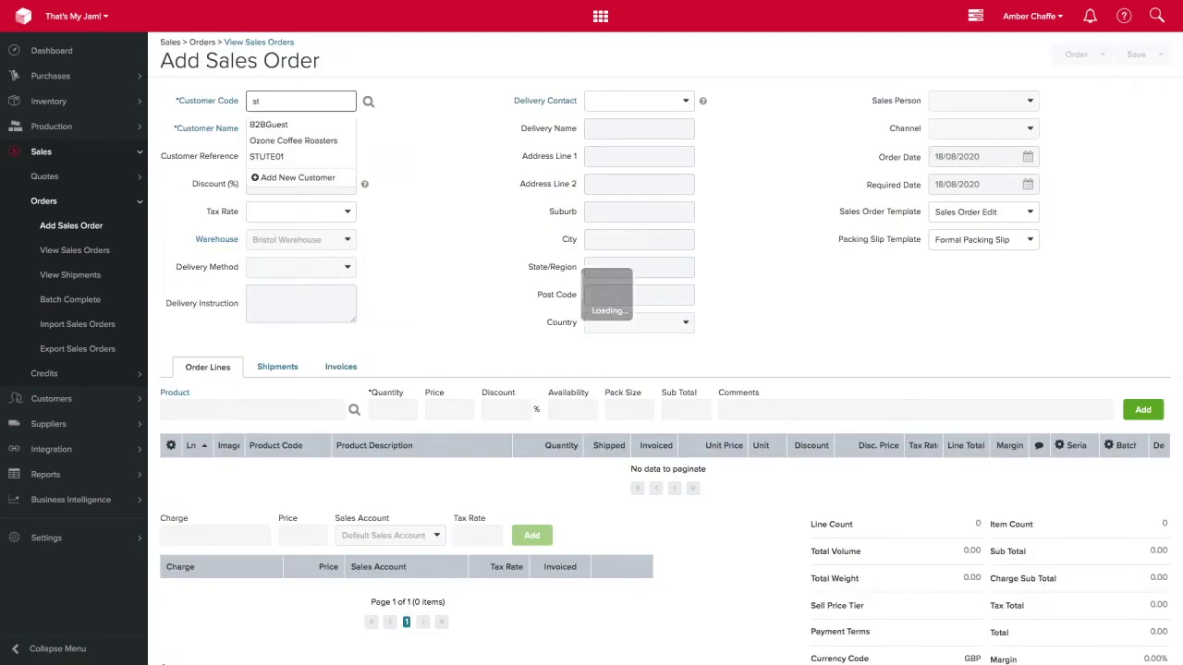
{"action": "left_click", "coordinate": [302, 154]}
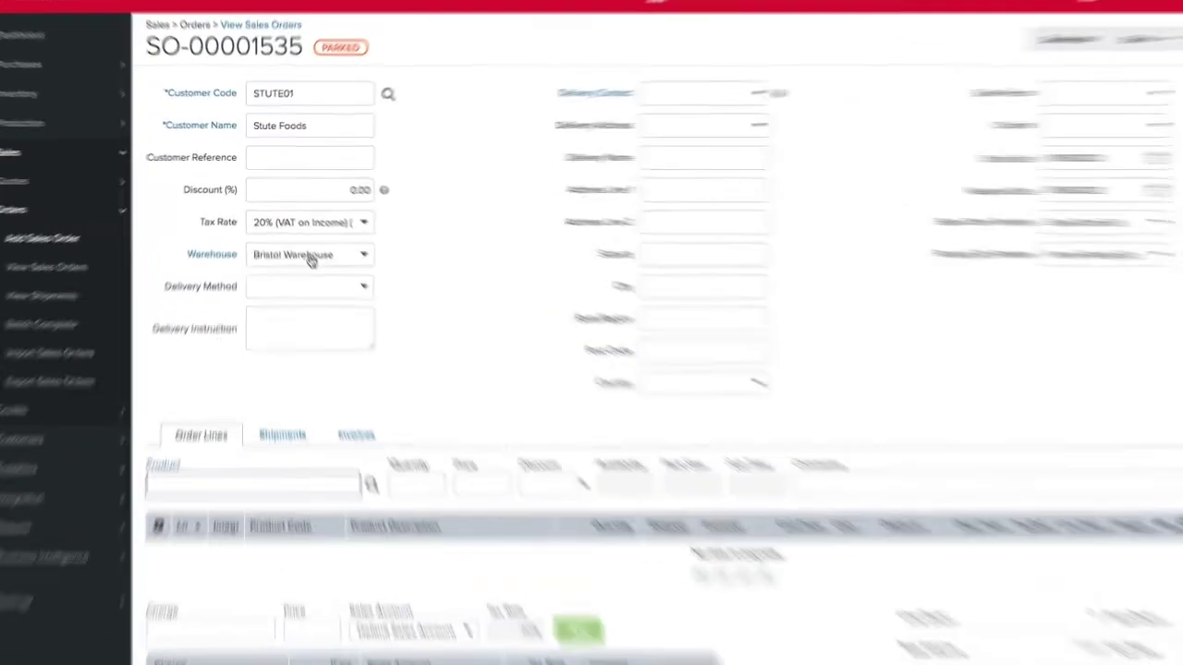
Set warehouse to Consignment and add 10 Blissful Blueberry Jam at 3.38
{"action": "left_click", "coordinate": [305, 232]}
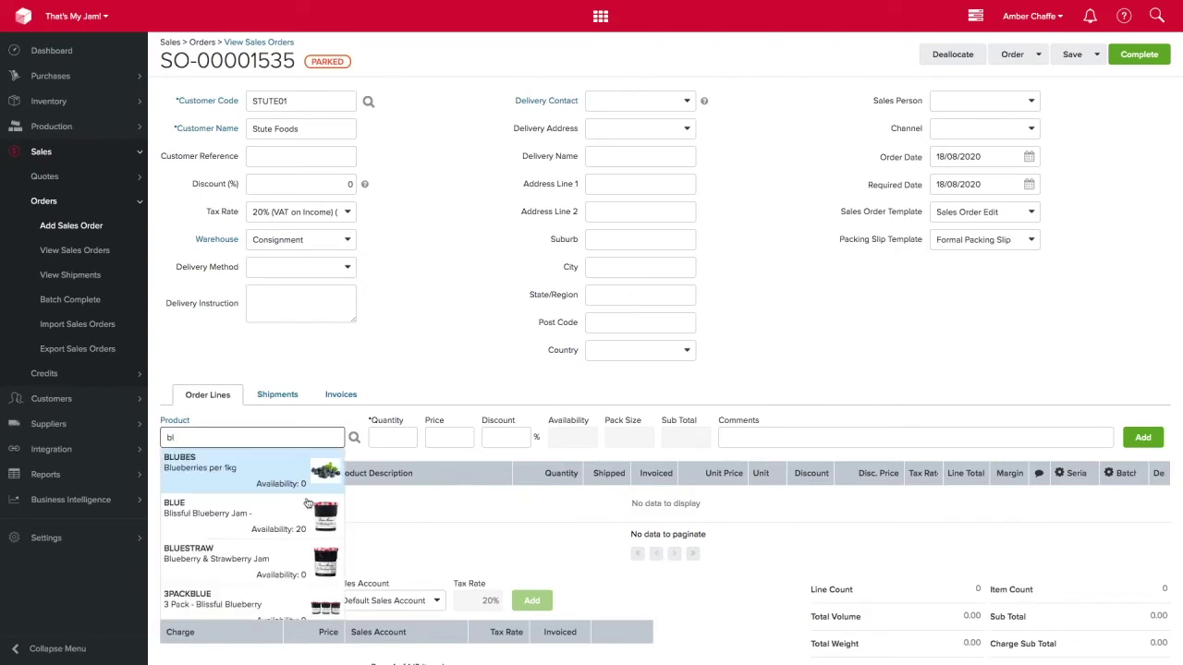
{"action": "left_click", "coordinate": [305, 499]}
{"action": "type", "text": "10"}
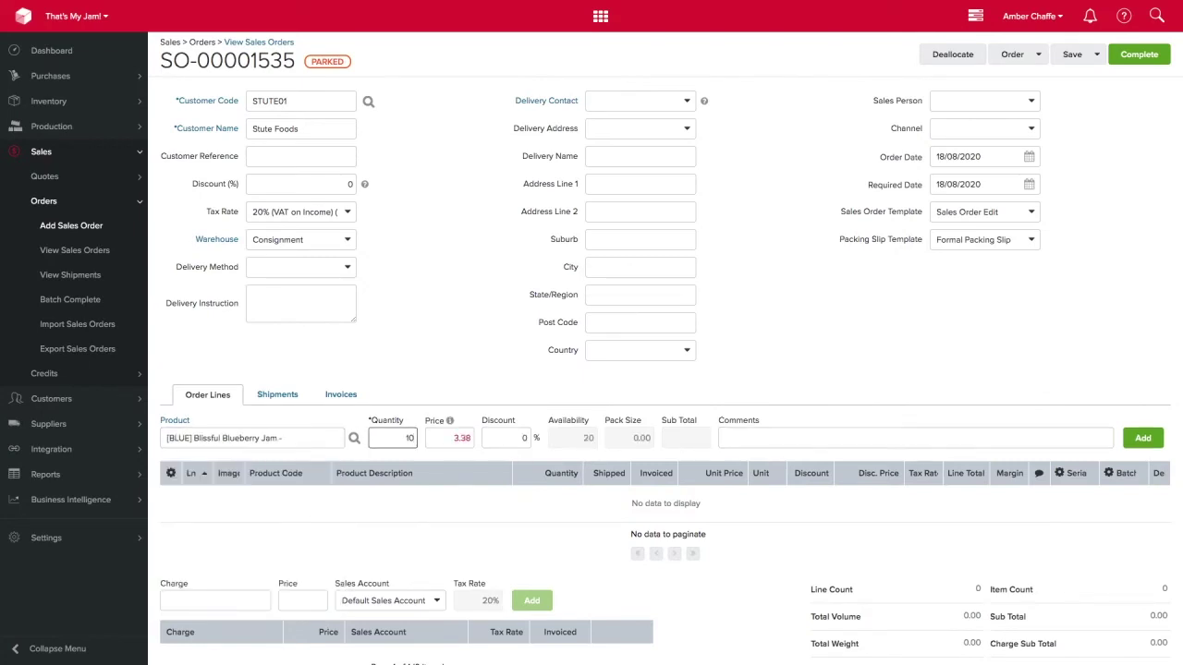
{"action": "left_click", "coordinate": [1143, 439]}
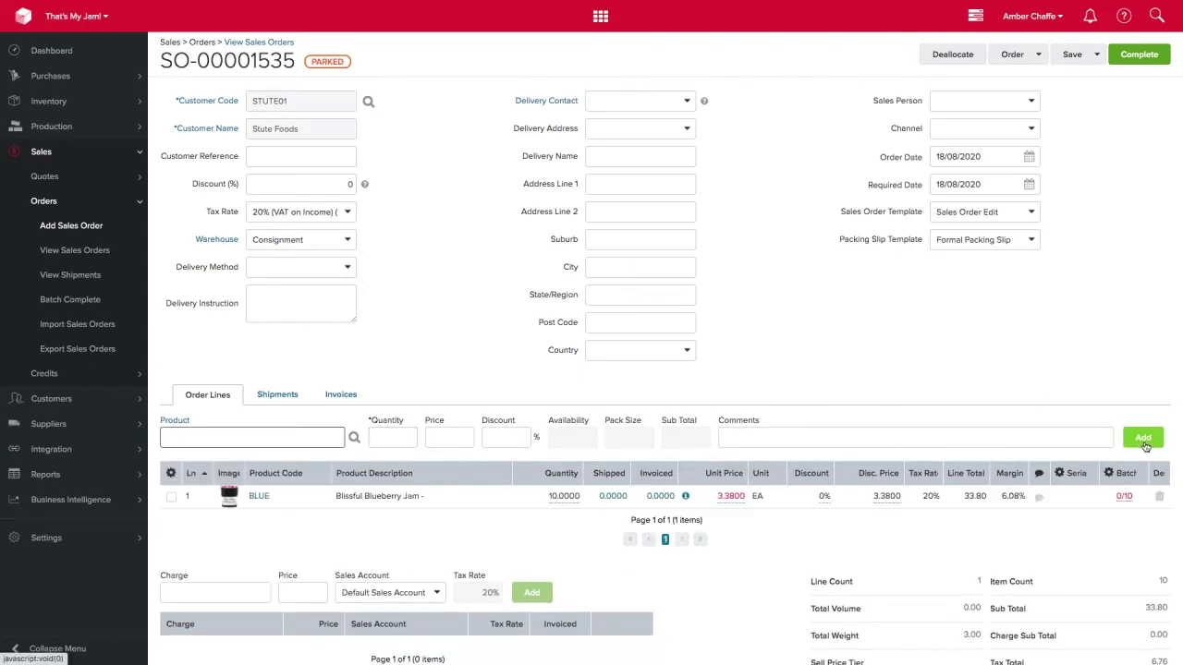
Assign the oldest batch to all 10 jam units on the order
{"action": "left_click", "coordinate": [1116, 484]}
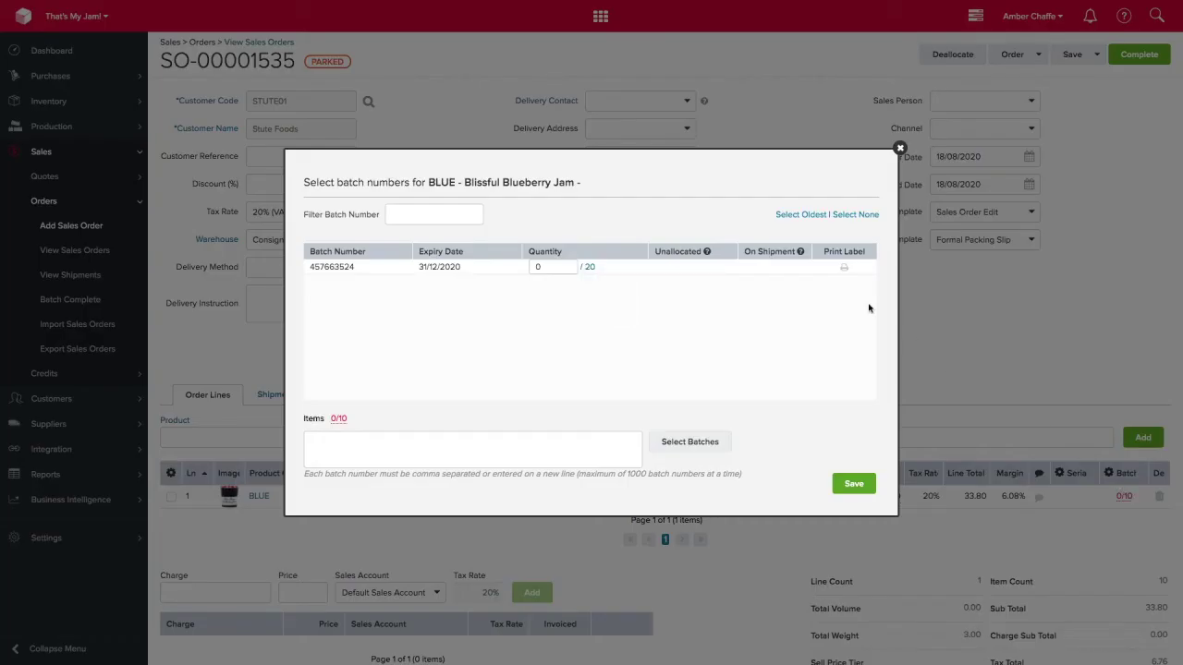
{"action": "left_click", "coordinate": [814, 216]}
{"action": "left_click", "coordinate": [851, 486]}
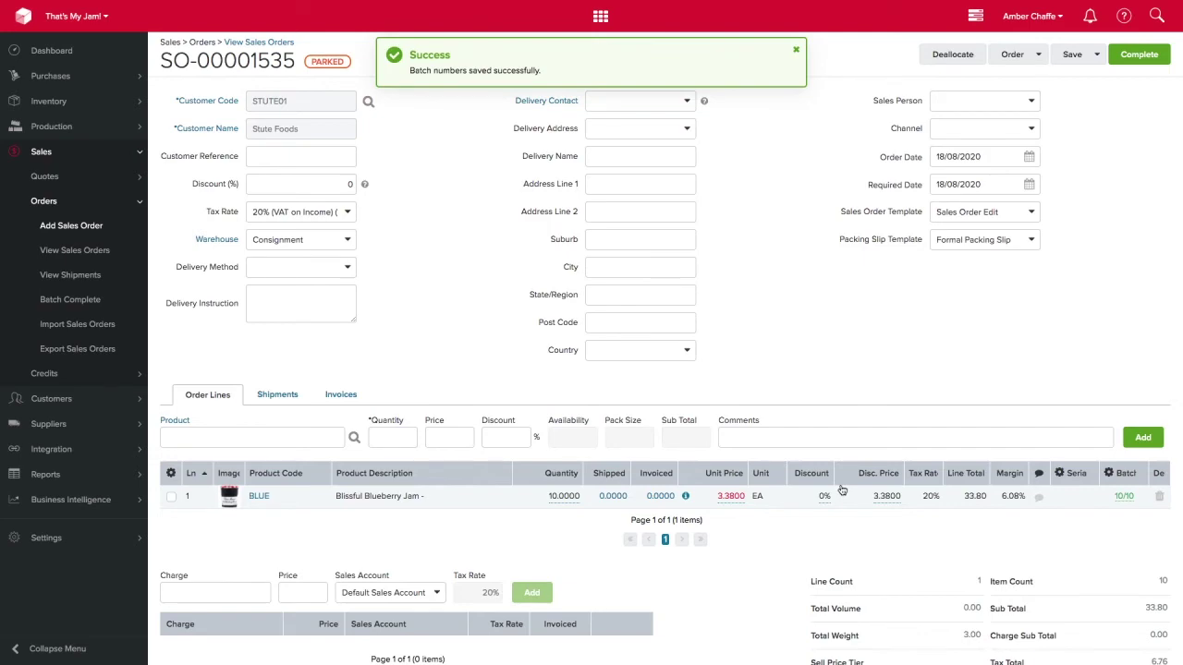
Complete sales order SO-00001535 and view its invoice INV-00001535
{"action": "scroll", "coordinate": [842, 490], "scroll_direction": "down", "scroll_amount": 5}
{"action": "scroll", "coordinate": [842, 490], "scroll_direction": "up", "scroll_amount": 3}
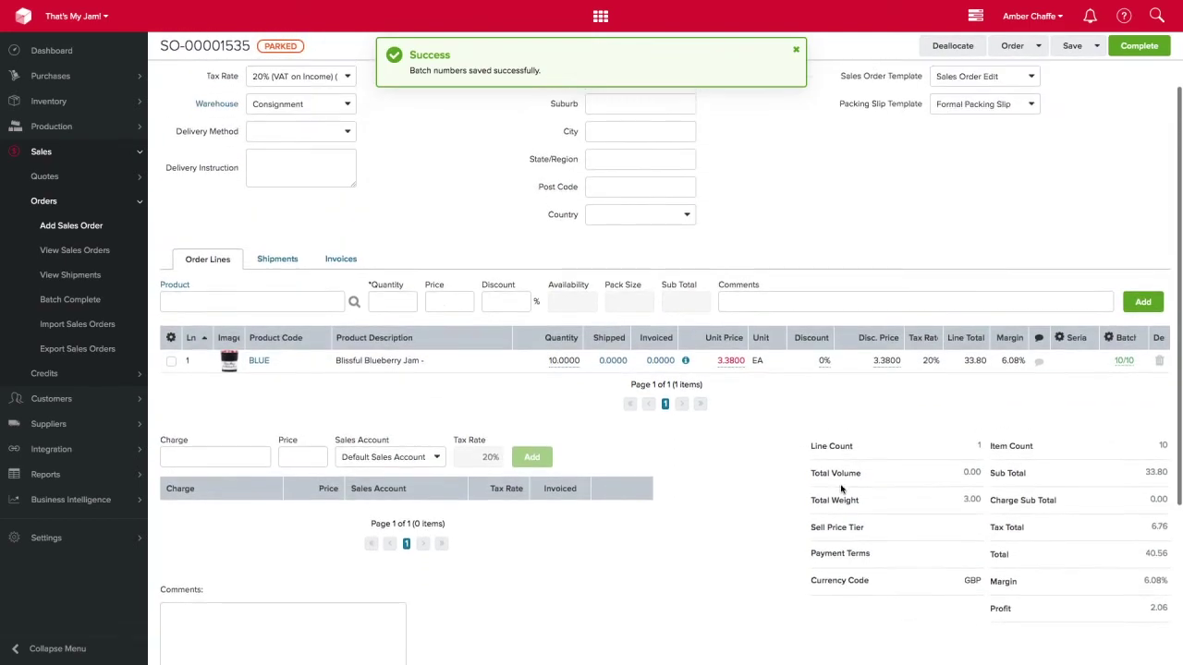
{"action": "scroll", "coordinate": [801, 454], "scroll_direction": "up", "scroll_amount": 2}
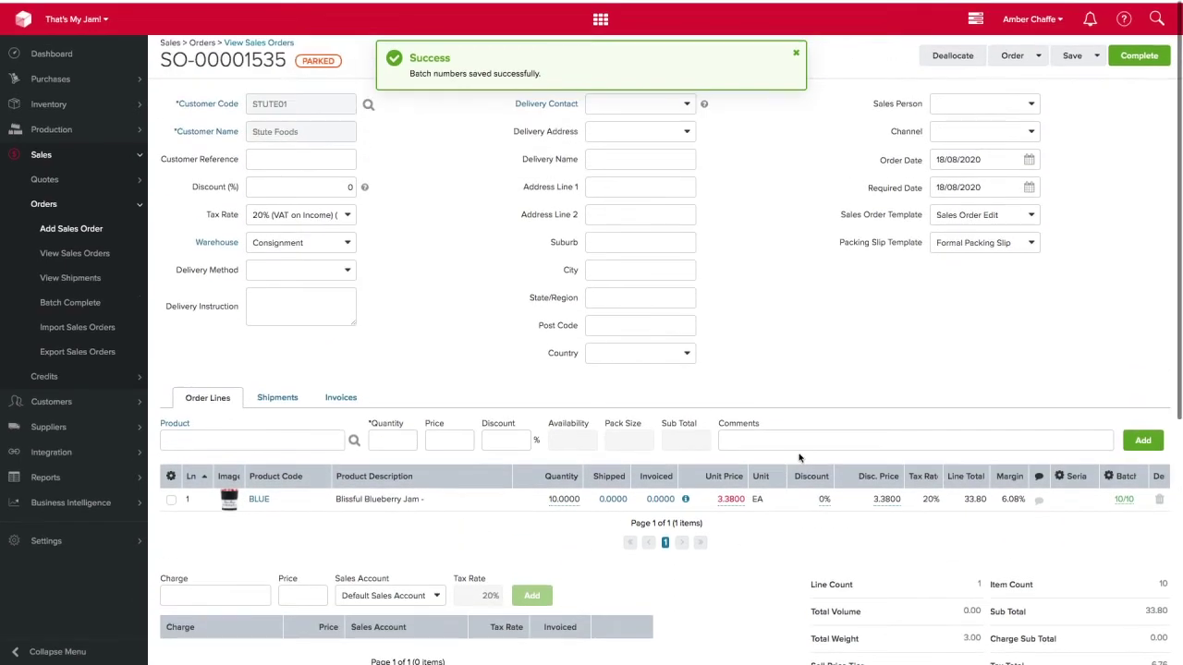
{"action": "left_click", "coordinate": [1140, 54]}
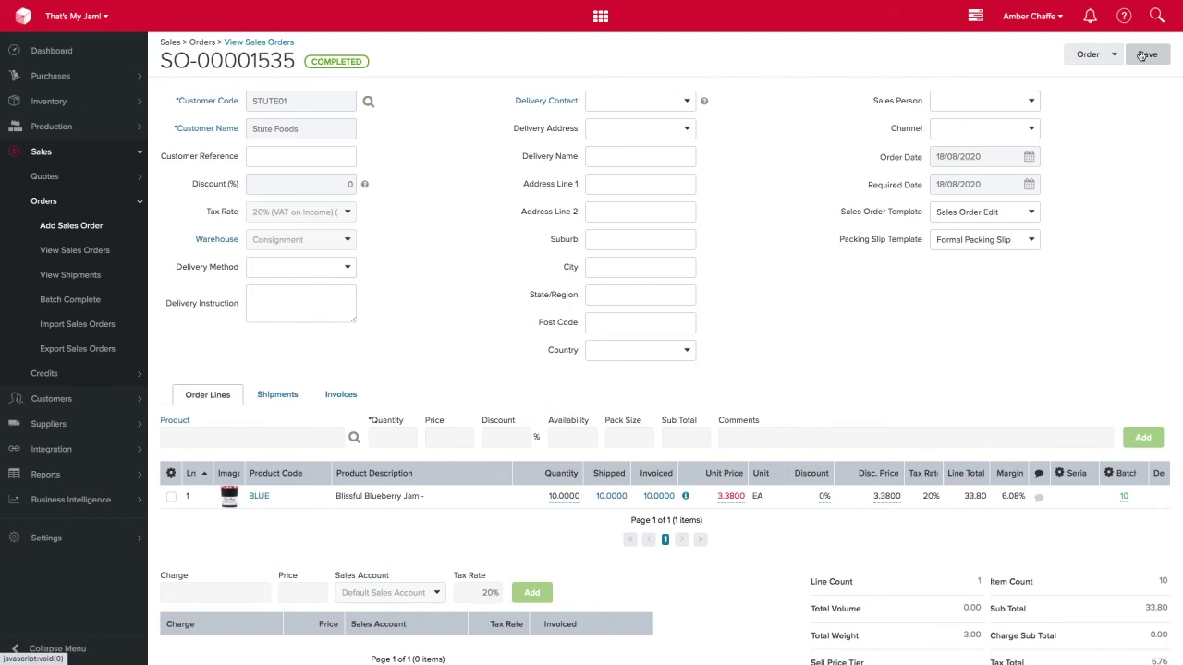
{"action": "left_click", "coordinate": [344, 397]}
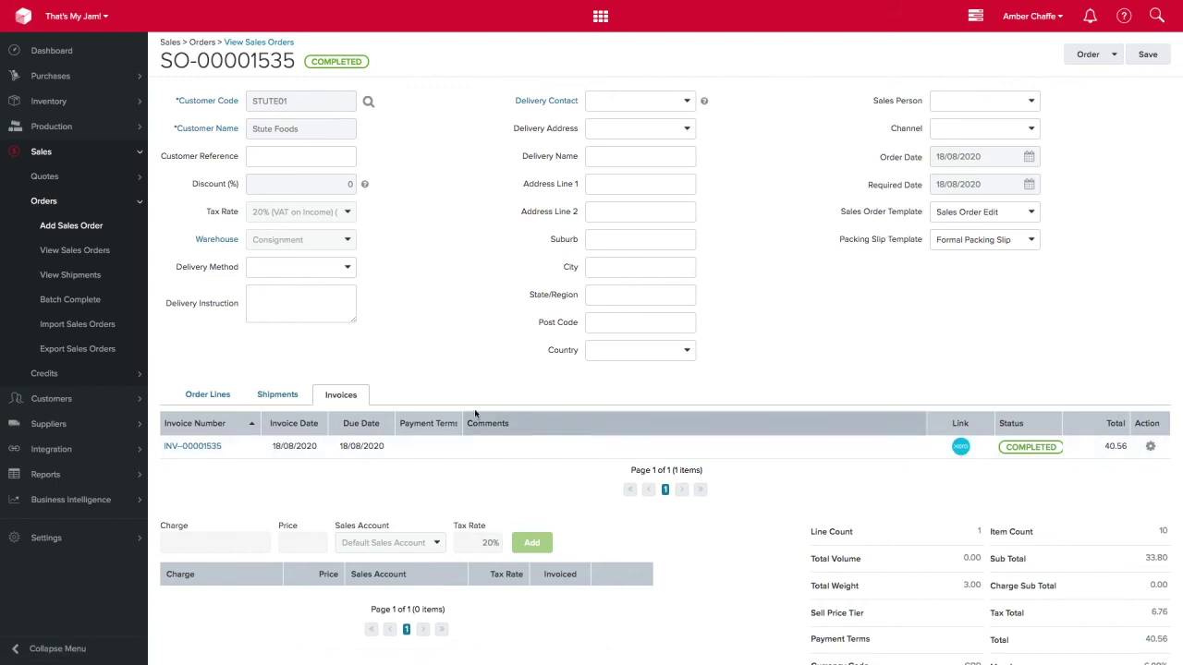
Open the Stock On Hand Enquiry under Reports > Inventory
{"action": "left_click", "coordinate": [143, 473]}
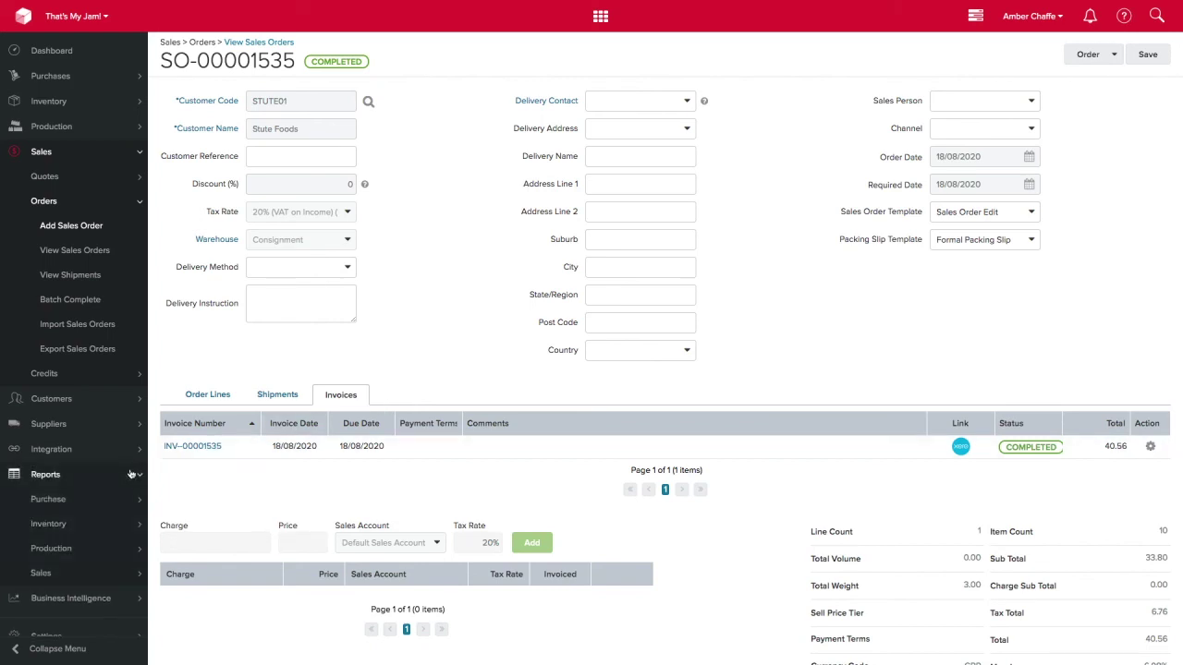
{"action": "left_click", "coordinate": [118, 504]}
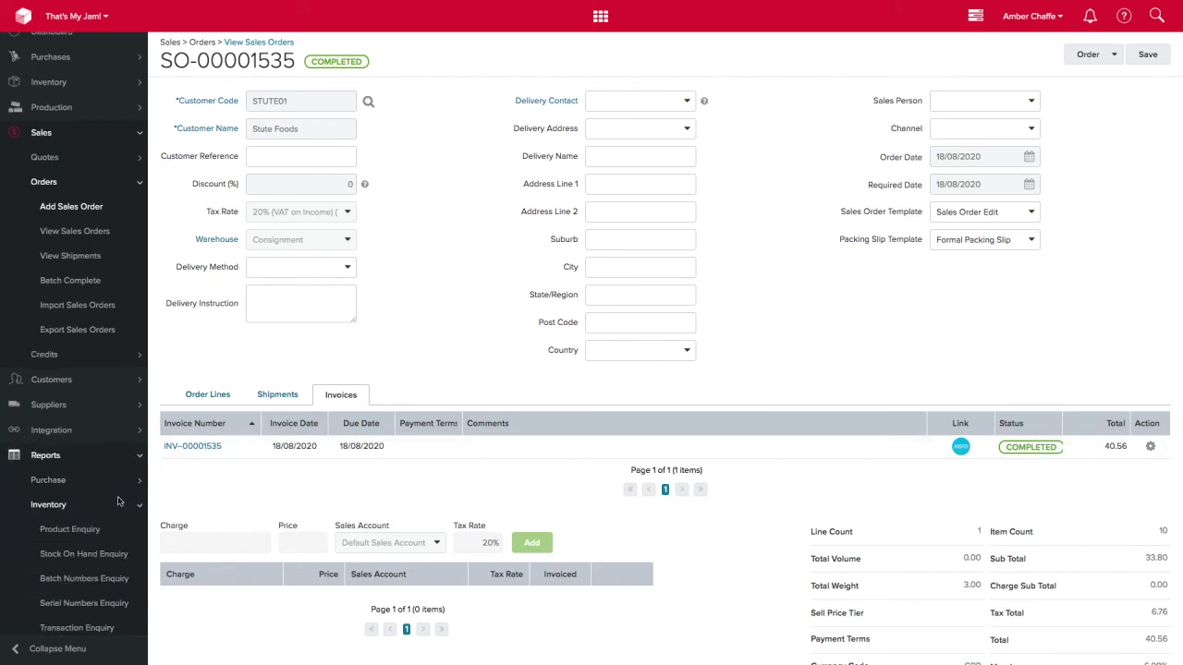
{"action": "left_click", "coordinate": [102, 554]}
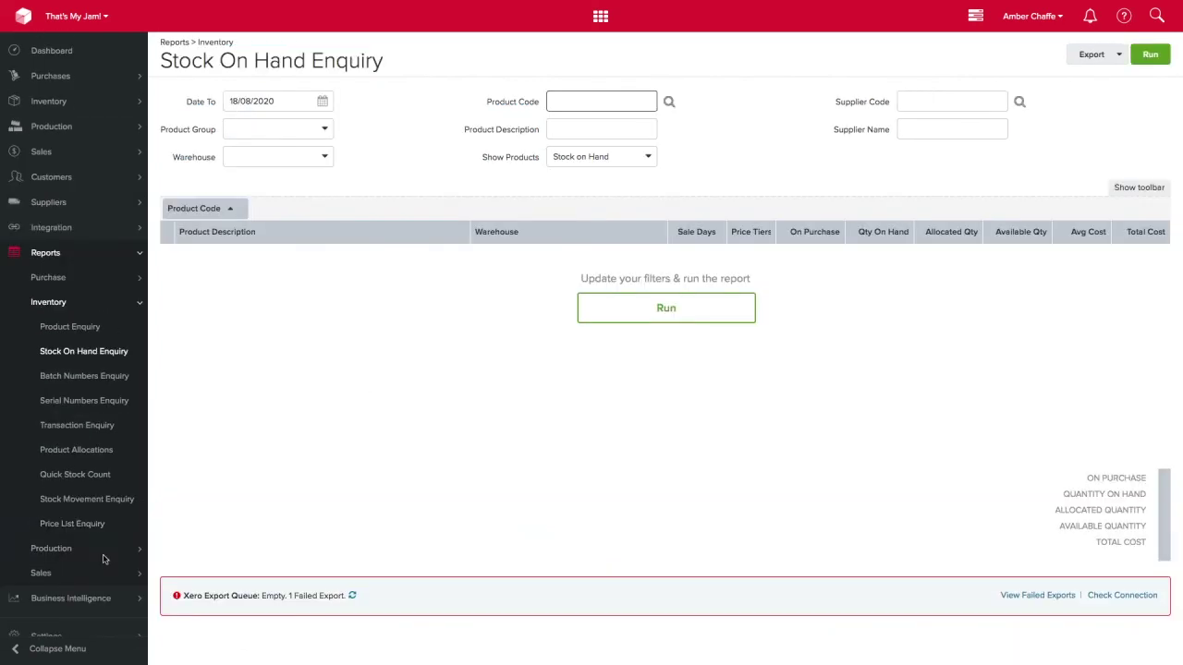
Run the enquiry for the Consignment warehouse and expand the BLUE group
{"action": "left_click", "coordinate": [269, 164]}
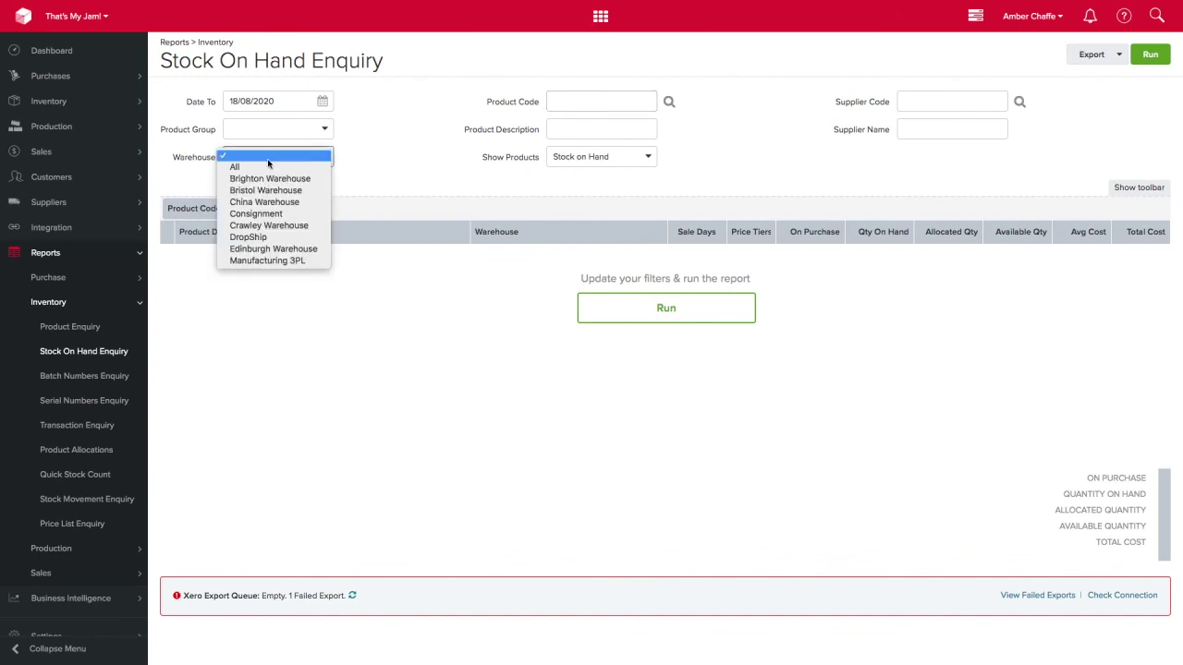
{"action": "left_click", "coordinate": [269, 215]}
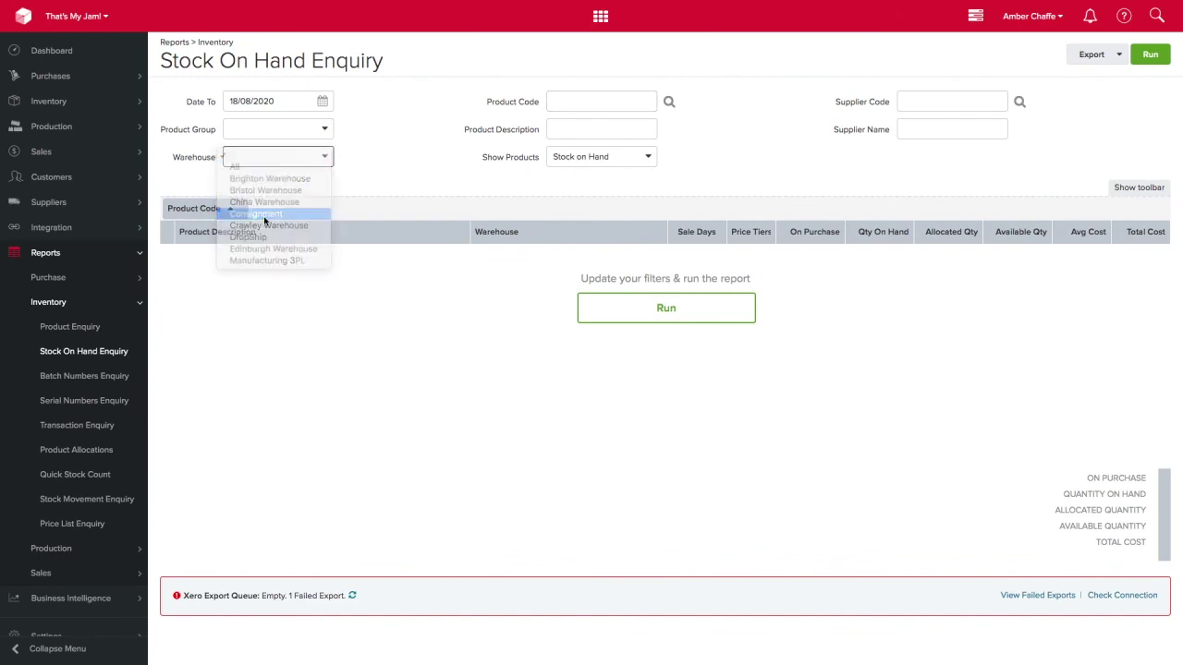
{"action": "left_click", "coordinate": [596, 308]}
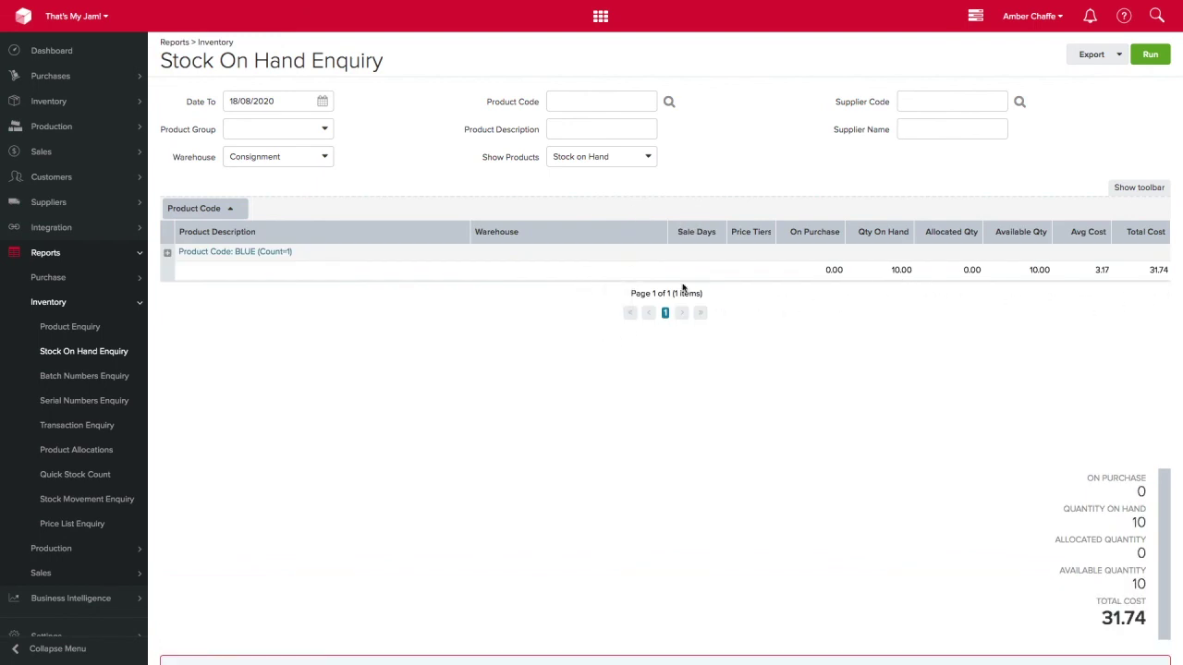
{"action": "left_click", "coordinate": [168, 253]}
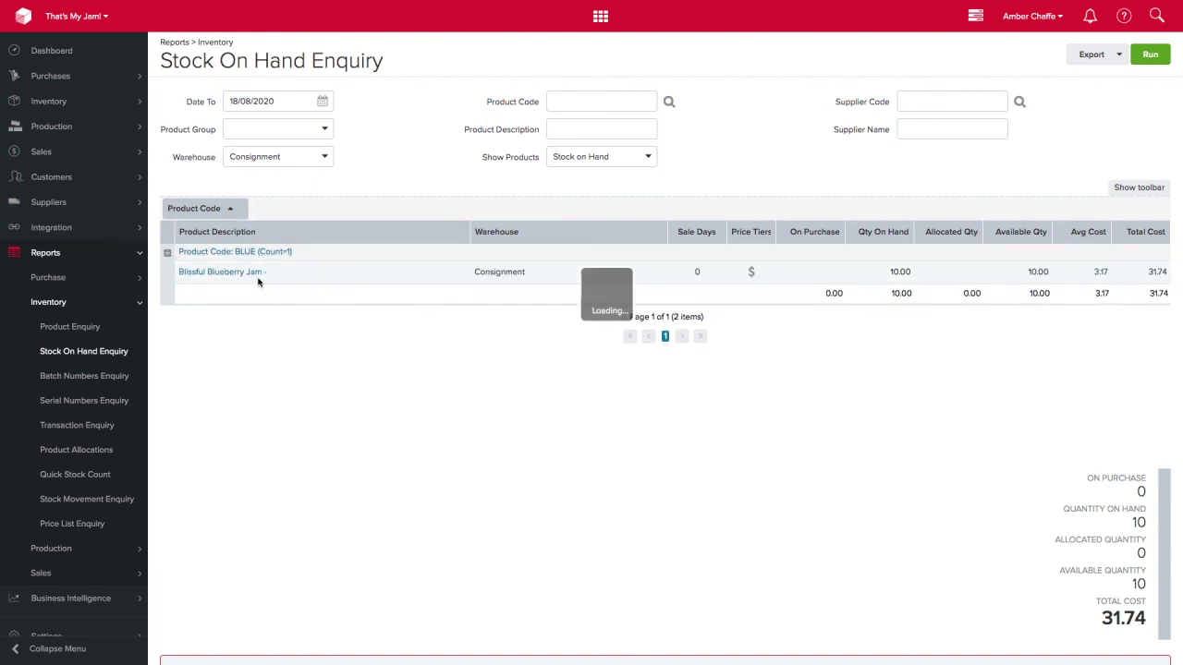